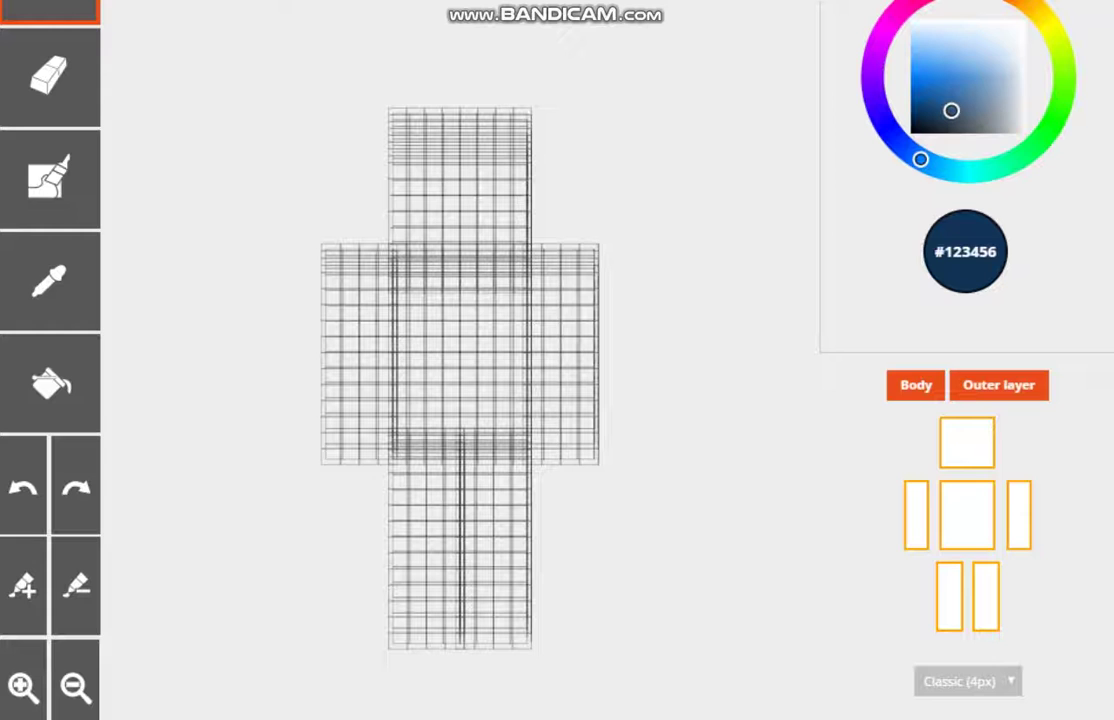
Set the paint colour to blue #0066cc and fill every part of the blank skin with it.
scroll(485, 360, "up", 4)
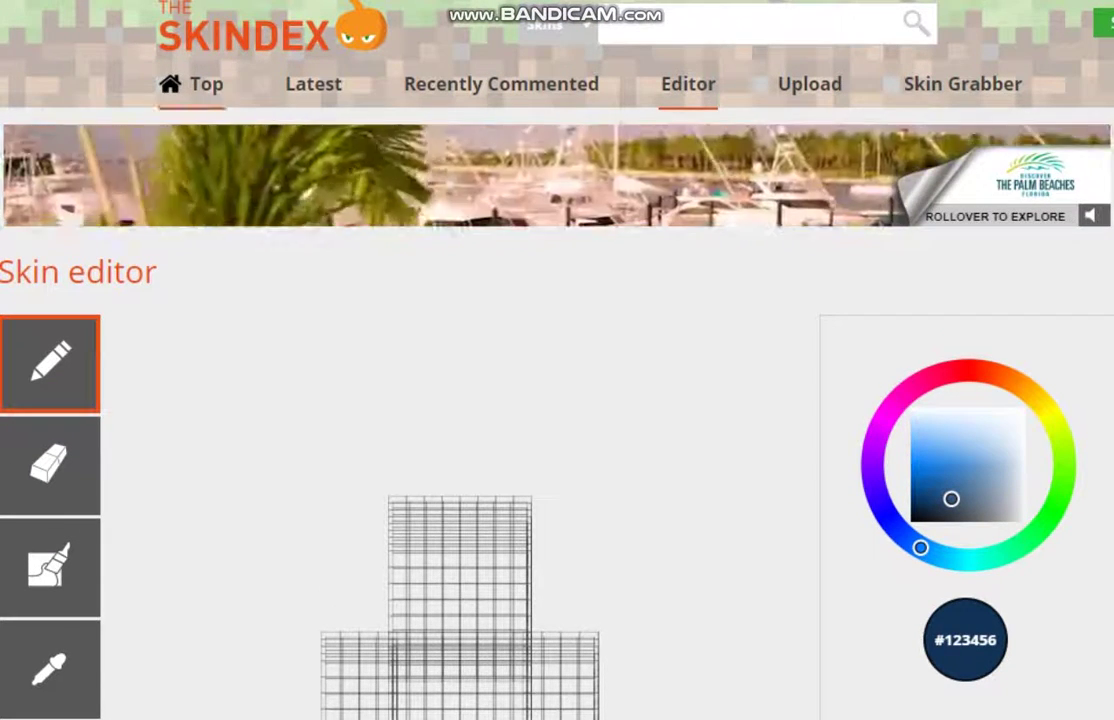
scroll(557, 400, "down", 2)
scroll(557, 400, "down", 2)
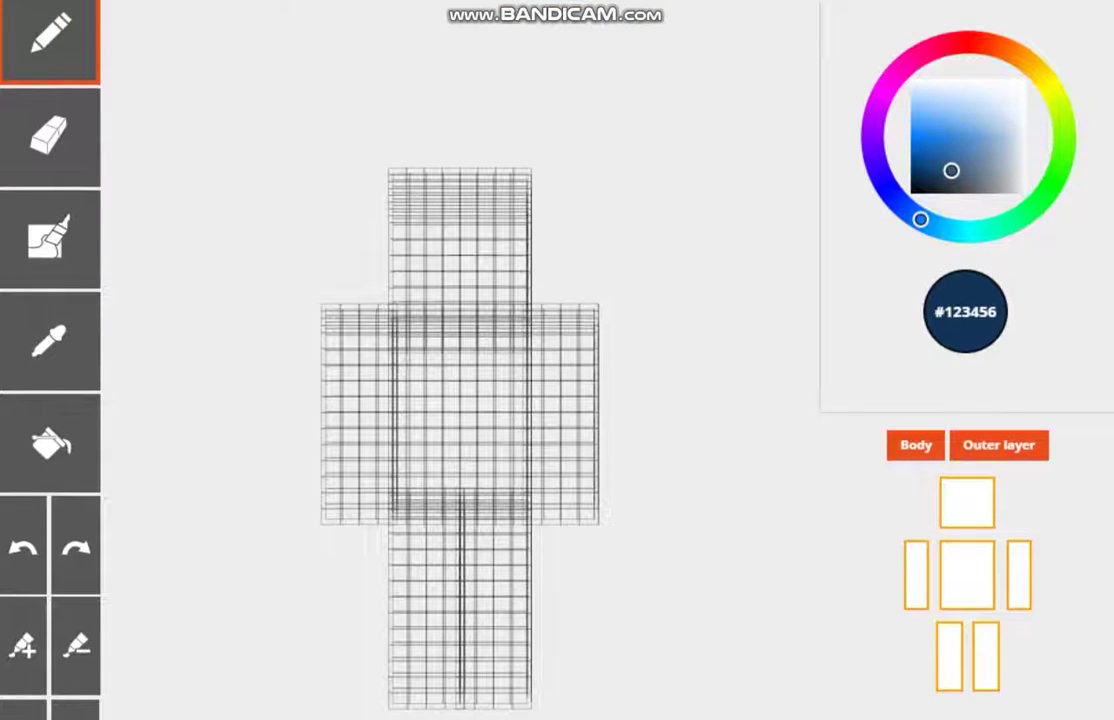
scroll(557, 400, "up", 1)
left_click_drag(951, 171, 912, 148)
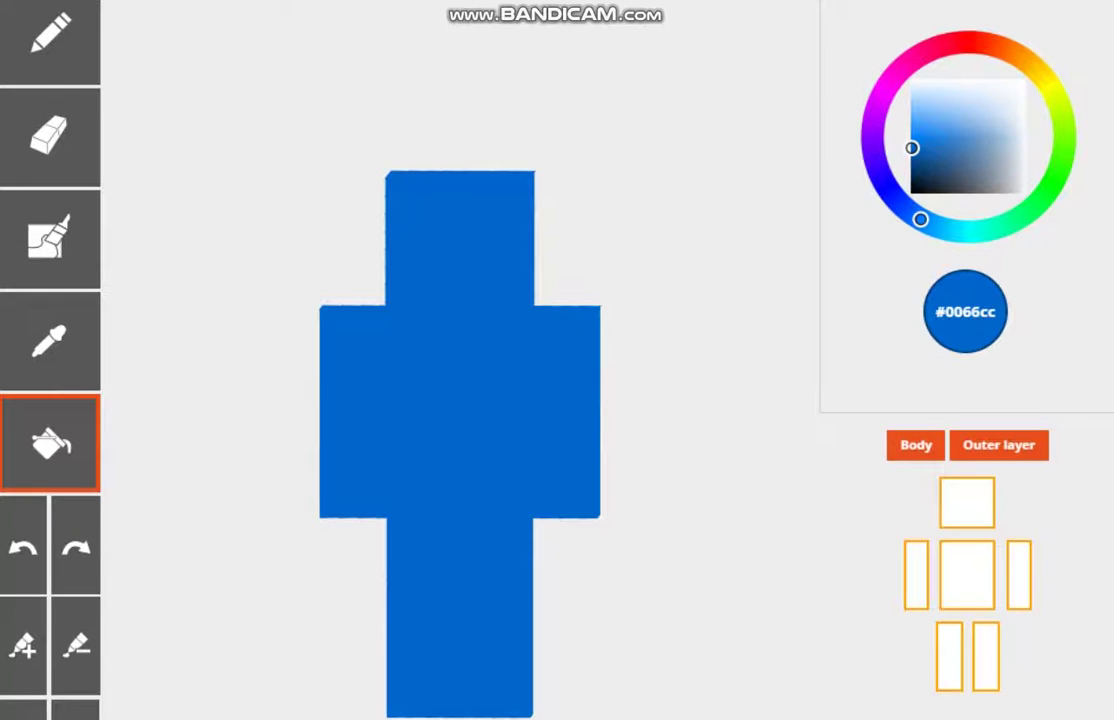
Set the colour to black #000000 and try pencilling black pixels on the front of the head.
mouse_move(680, 400)
left_mouse_down()
mouse_move(658, 400)
mouse_move(738, 400)
mouse_move(668, 400)
left_mouse_up()
left_click_drag(911, 148, 911, 193)
mouse_move(690, 400)
left_mouse_down()
mouse_move(682, 394)
mouse_move(652, 436)
mouse_move(672, 406)
mouse_move(742, 402)
mouse_move(700, 402)
left_mouse_up()
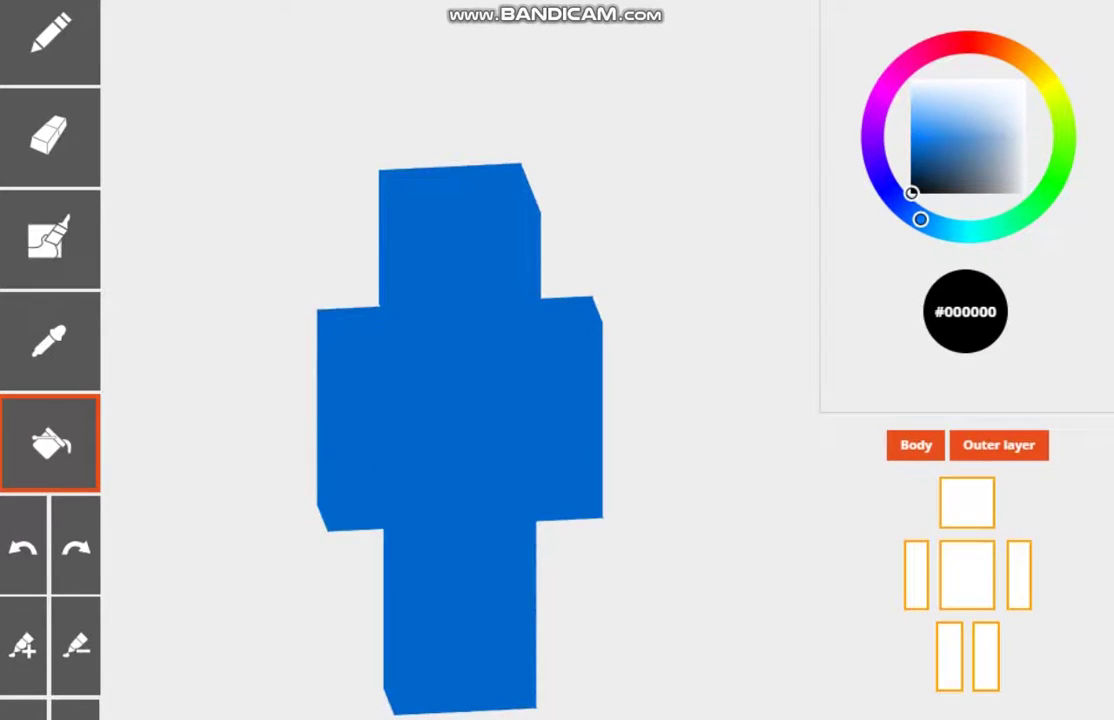
scroll(700, 402, "up", 1)
scroll(557, 360, "up", 1)
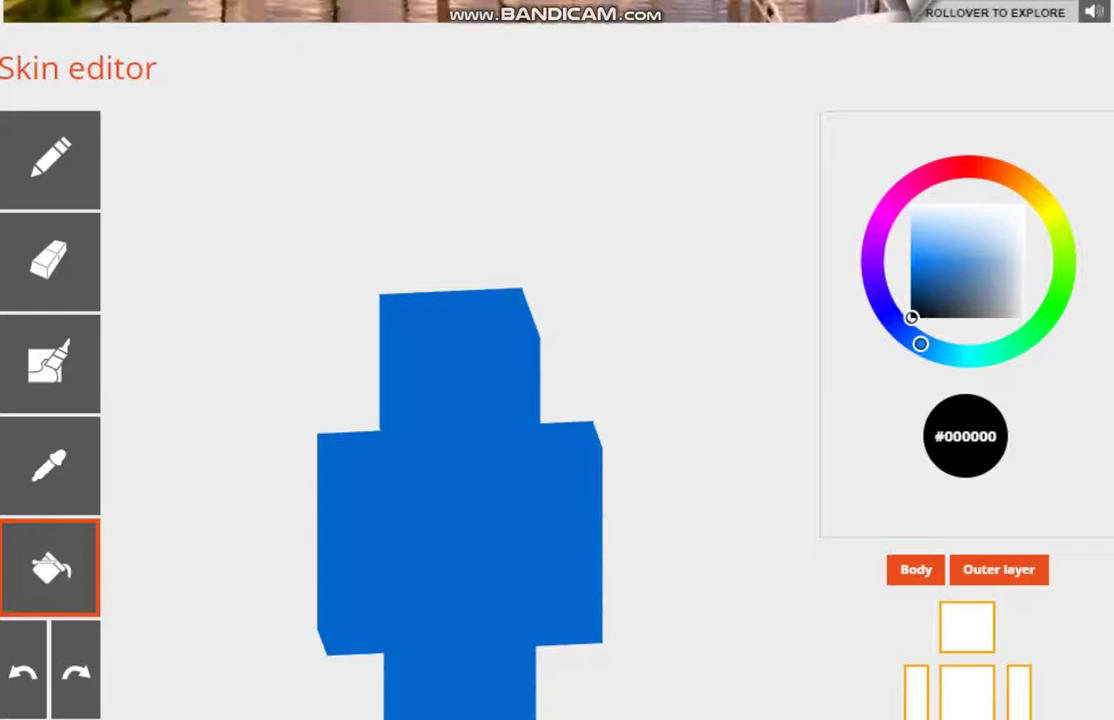
left_click_drag(700, 402, 722, 476)
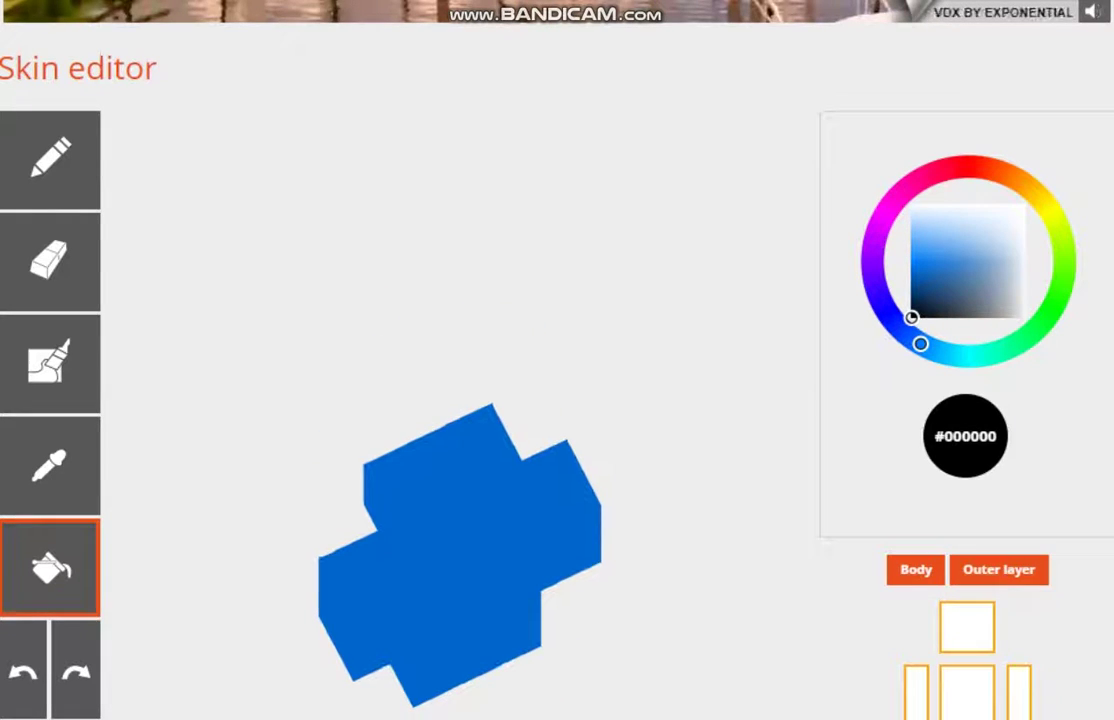
left_click(50, 363)
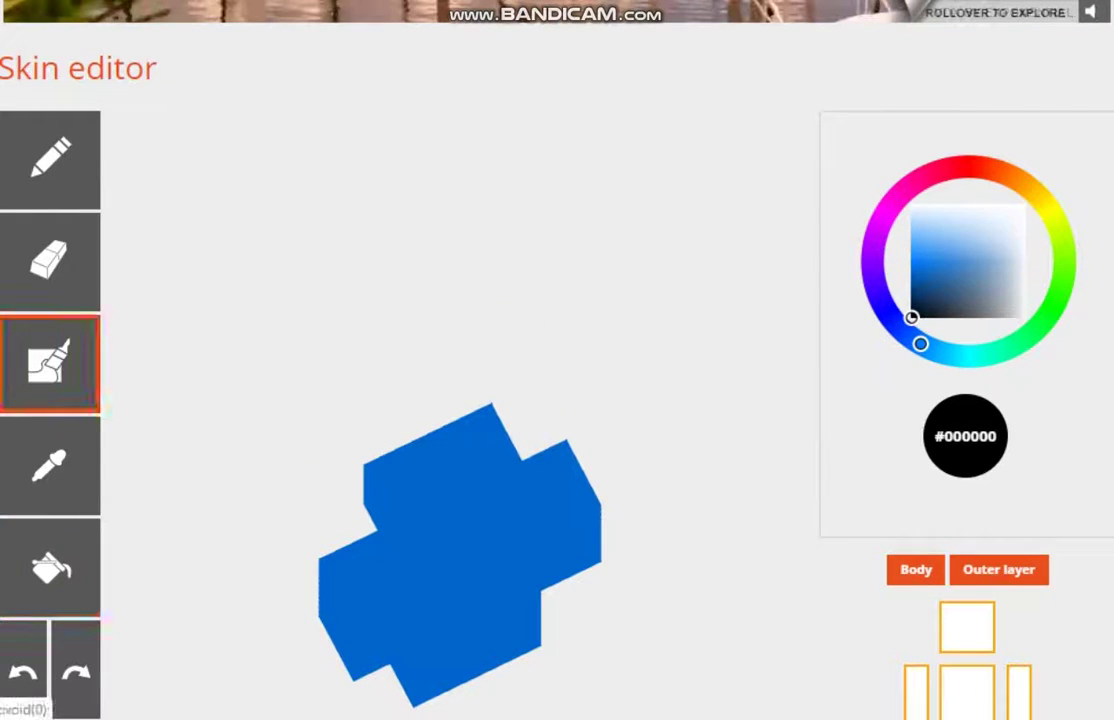
left_click(50, 160)
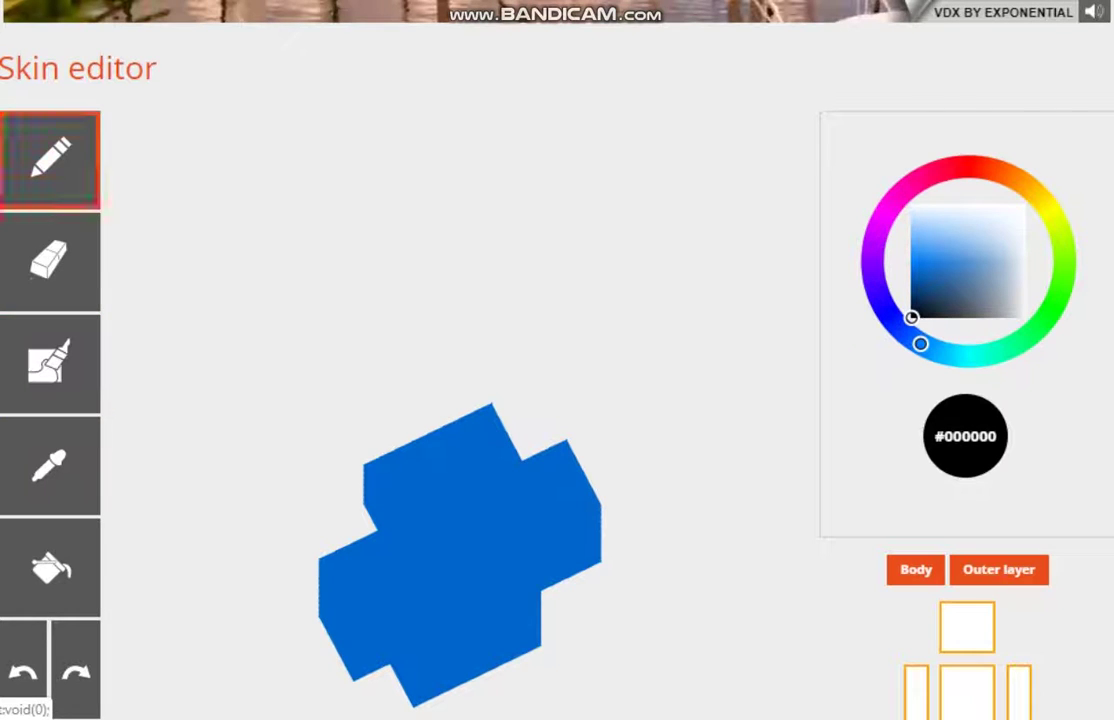
mouse_move(381, 467)
left_mouse_down()
mouse_move(468, 430)
mouse_move(388, 474)
left_mouse_up()
mouse_move(270, 470)
left_mouse_down()
mouse_move(270, 520)
mouse_move(270, 410)
mouse_move(295, 540)
mouse_move(335, 572)
mouse_move(280, 470)
mouse_move(322, 504)
left_mouse_up()
Undo the black pencil marks on the front of the head.
key("ctrl+z")
key("ctrl+z")
key("ctrl+z")
key("ctrl+z")
key("ctrl+z")
key("ctrl+z")
key("ctrl+z")
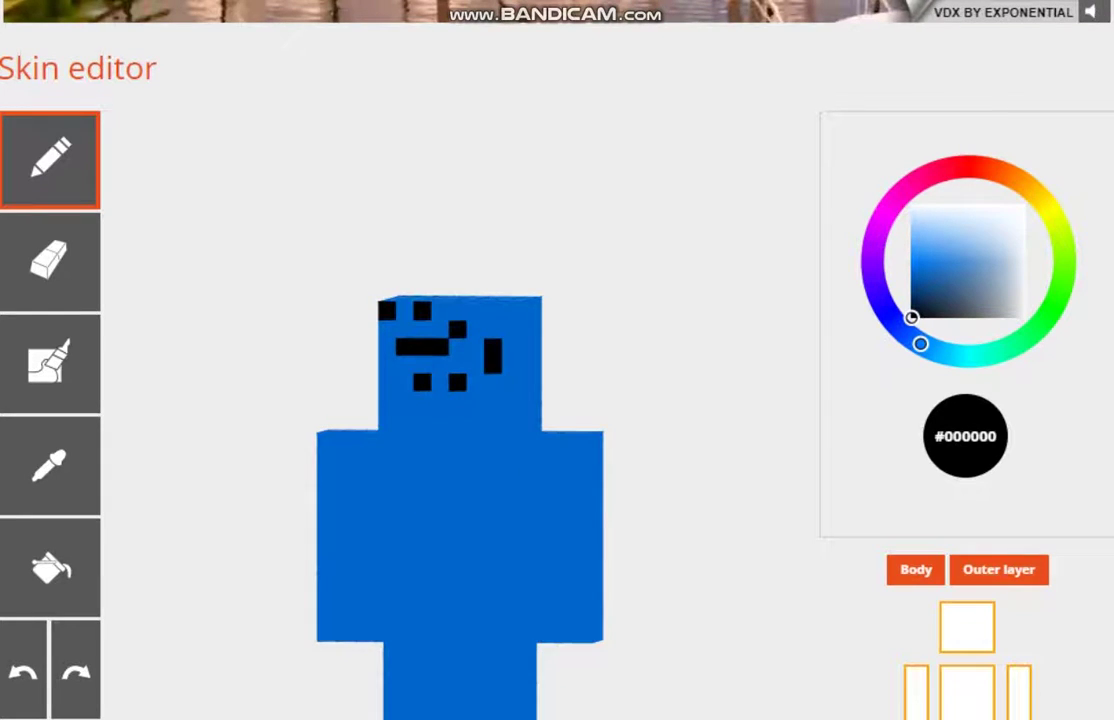
key("ctrl+z")
key("ctrl+z")
key("ctrl+z")
key("ctrl+z")
key("ctrl+z")
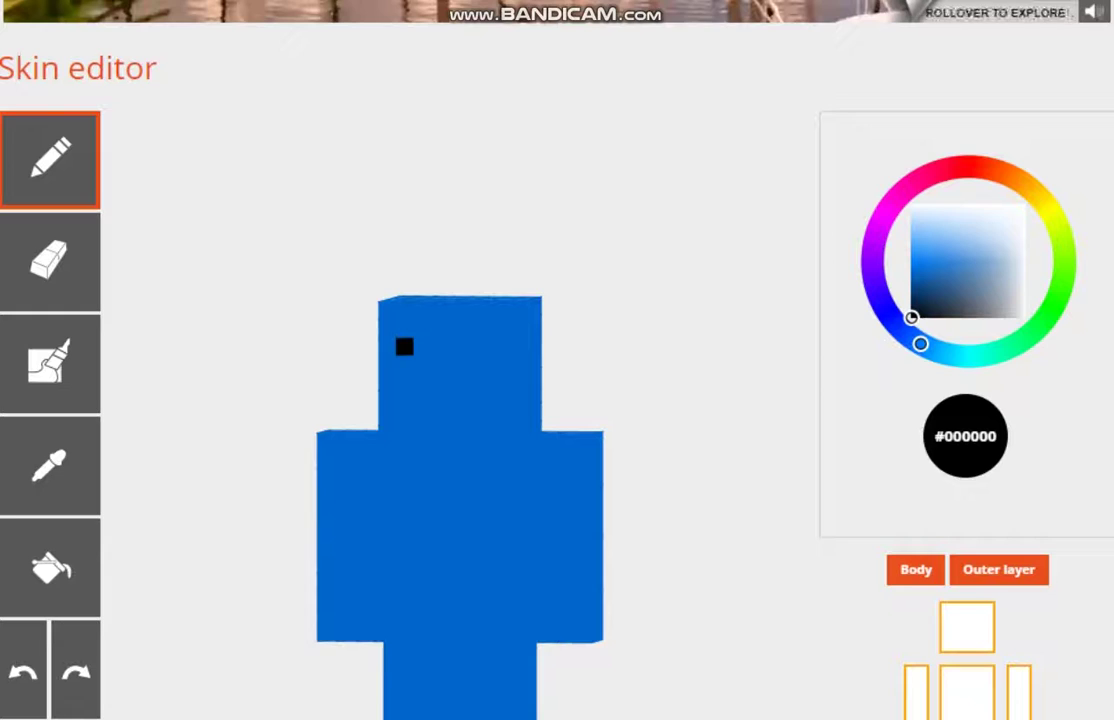
Try hiding and showing the torso, arms and head of the model.
left_click_drag(270, 480, 272, 398)
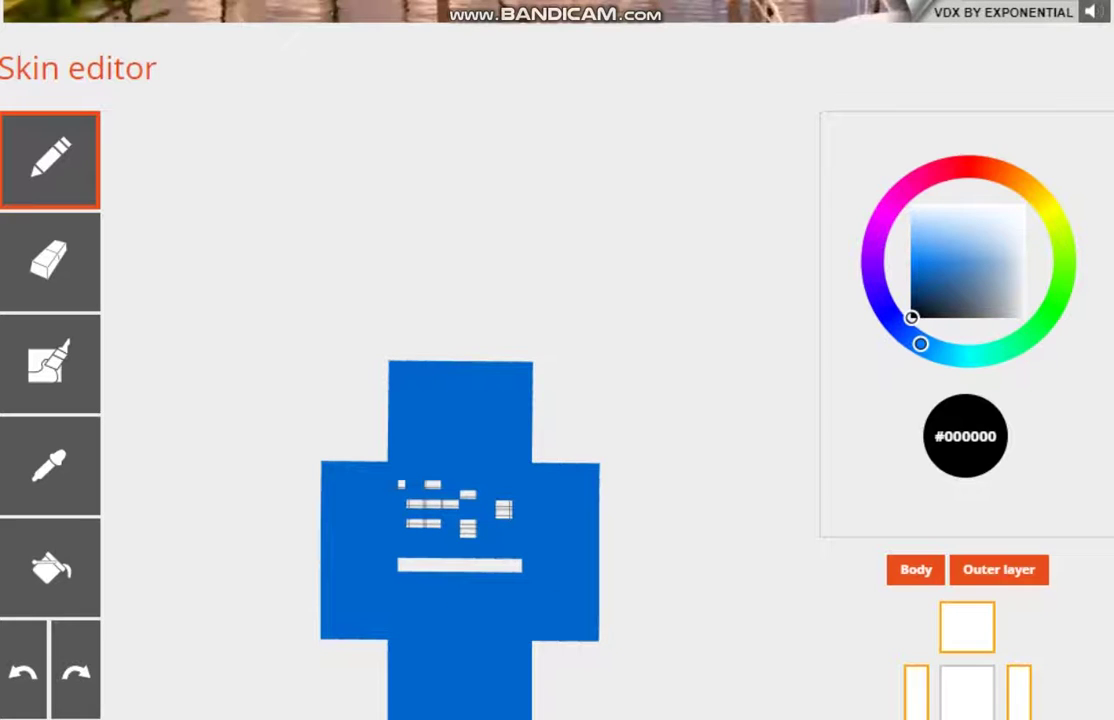
left_click(916, 692)
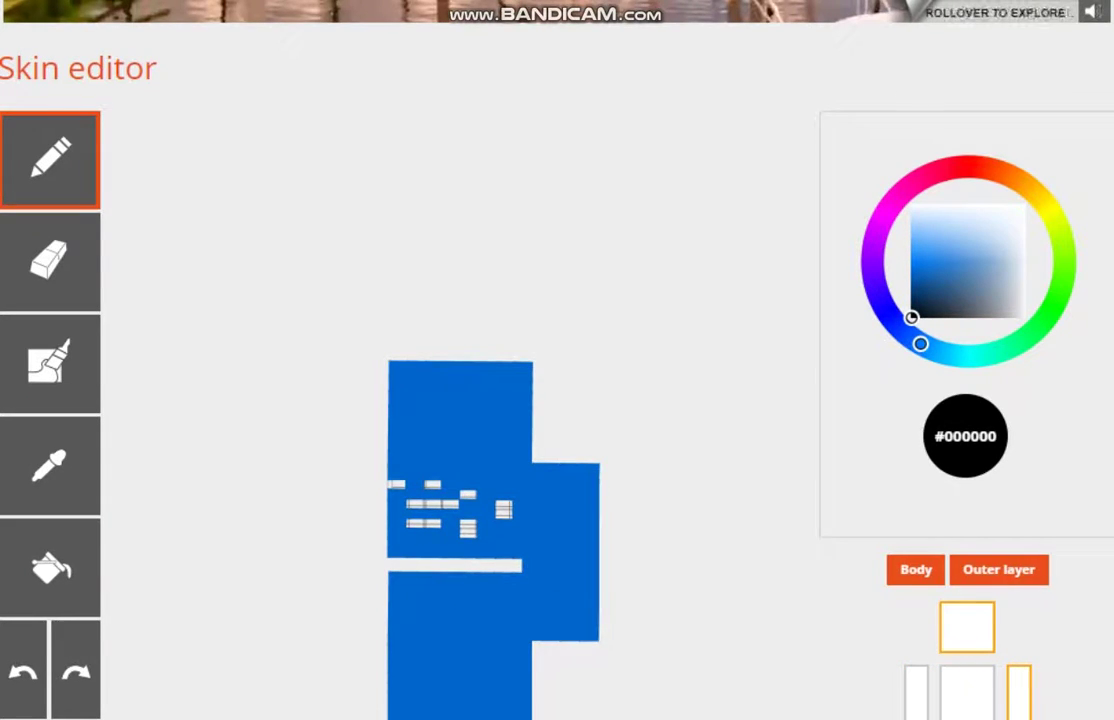
left_click(1019, 692)
left_click(967, 627)
mouse_move(640, 400)
left_mouse_down()
mouse_move(640, 440)
mouse_move(685, 550)
mouse_move(644, 412)
mouse_move(605, 410)
mouse_move(635, 412)
left_mouse_up()
left_click(967, 627)
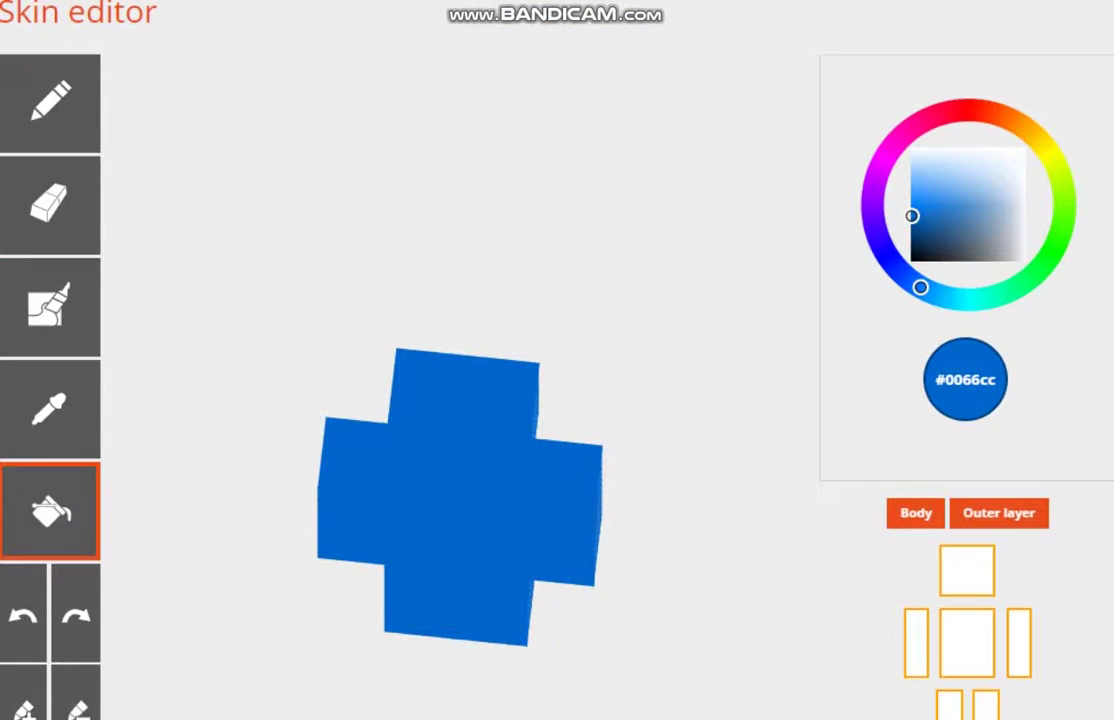
Hide the torso, both arms and both legs, leaving the head as the only displayed part.
left_click(916, 643)
left_click(967, 643)
left_click(1019, 643)
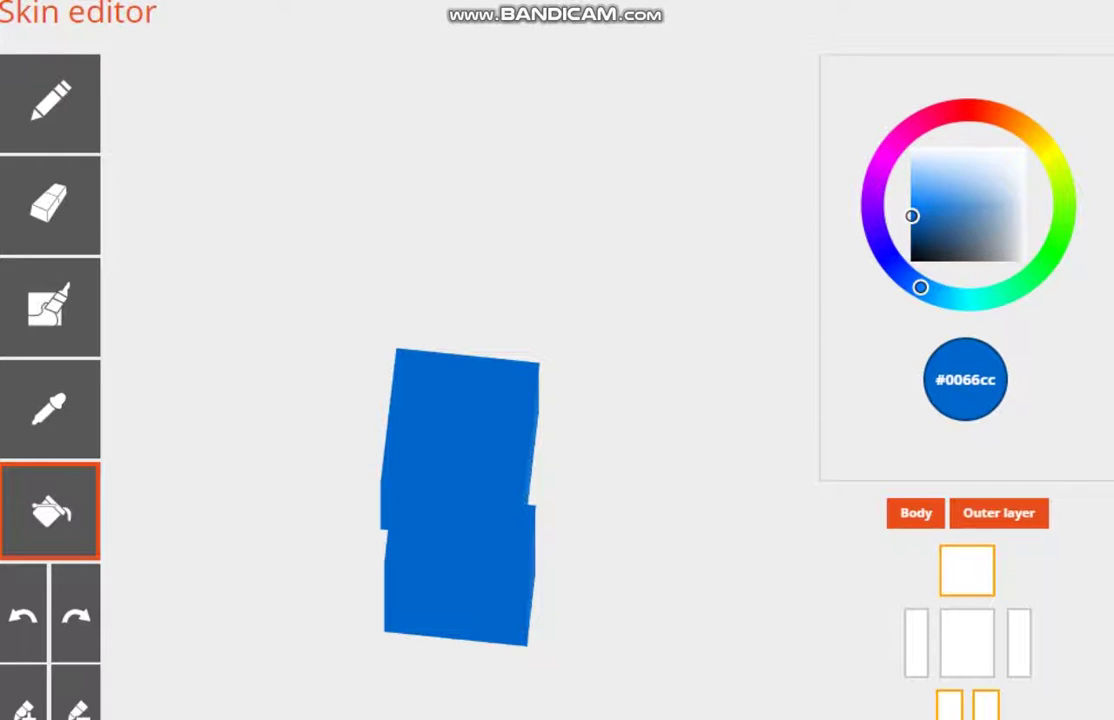
left_click(949, 706)
left_click(986, 706)
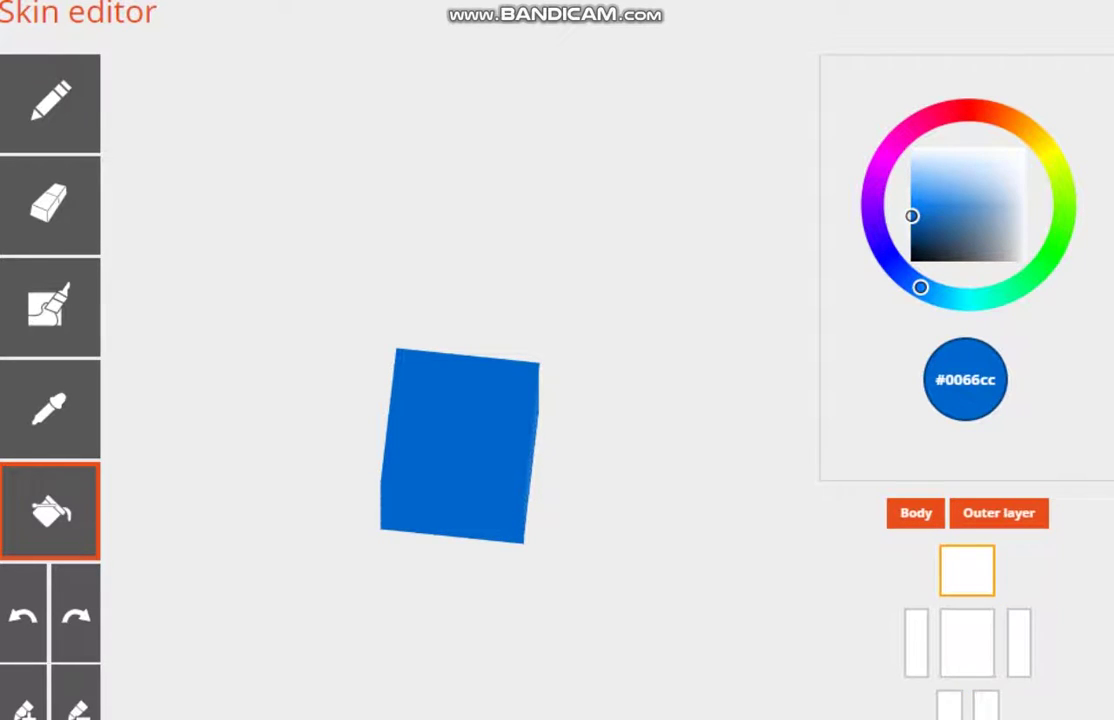
Cover the top of the head with black #000000 using the pencil.
left_click(50, 103)
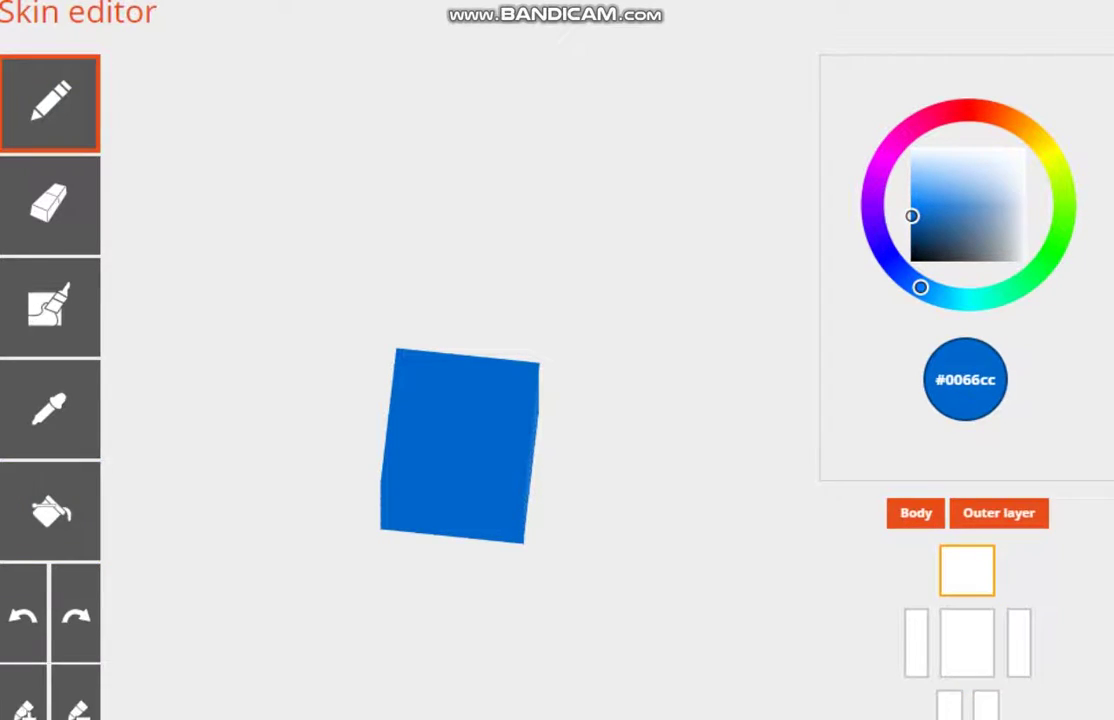
left_click(911, 261)
mouse_move(404, 358)
left_mouse_down()
mouse_move(440, 362)
mouse_move(399, 407)
mouse_move(390, 480)
mouse_move(515, 488)
mouse_move(514, 400)
mouse_move(490, 368)
mouse_move(473, 381)
mouse_move(505, 420)
mouse_move(499, 467)
mouse_move(410, 459)
mouse_move(430, 445)
mouse_move(412, 443)
mouse_move(434, 410)
mouse_move(467, 431)
mouse_move(454, 396)
mouse_move(447, 445)
mouse_move(495, 448)
left_mouse_up()
Paint a black hairline along the upper edge of the face, with a two-pixel centre fringe and a single-pixel tuft on each side.
mouse_move(570, 480)
left_mouse_down()
mouse_move(613, 408)
mouse_move(565, 388)
mouse_move(561, 365)
mouse_move(573, 364)
left_mouse_up()
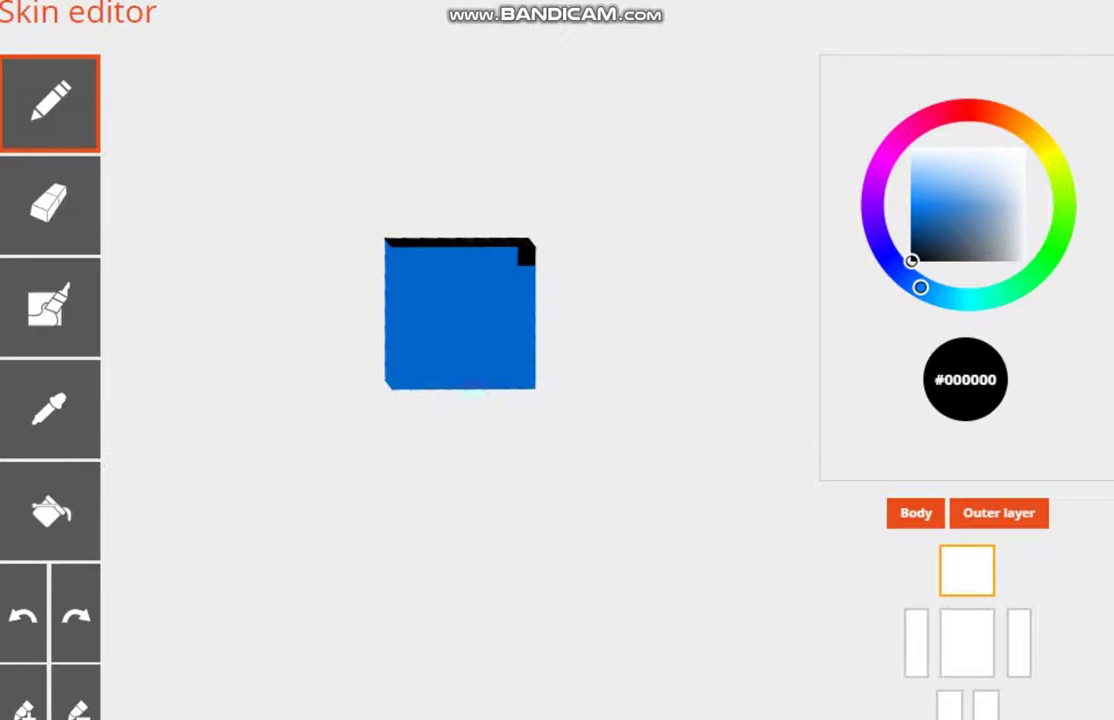
mouse_move(526, 256)
left_mouse_down()
mouse_move(455, 256)
mouse_move(473, 257)
mouse_move(455, 273)
mouse_move(400, 257)
left_mouse_up()
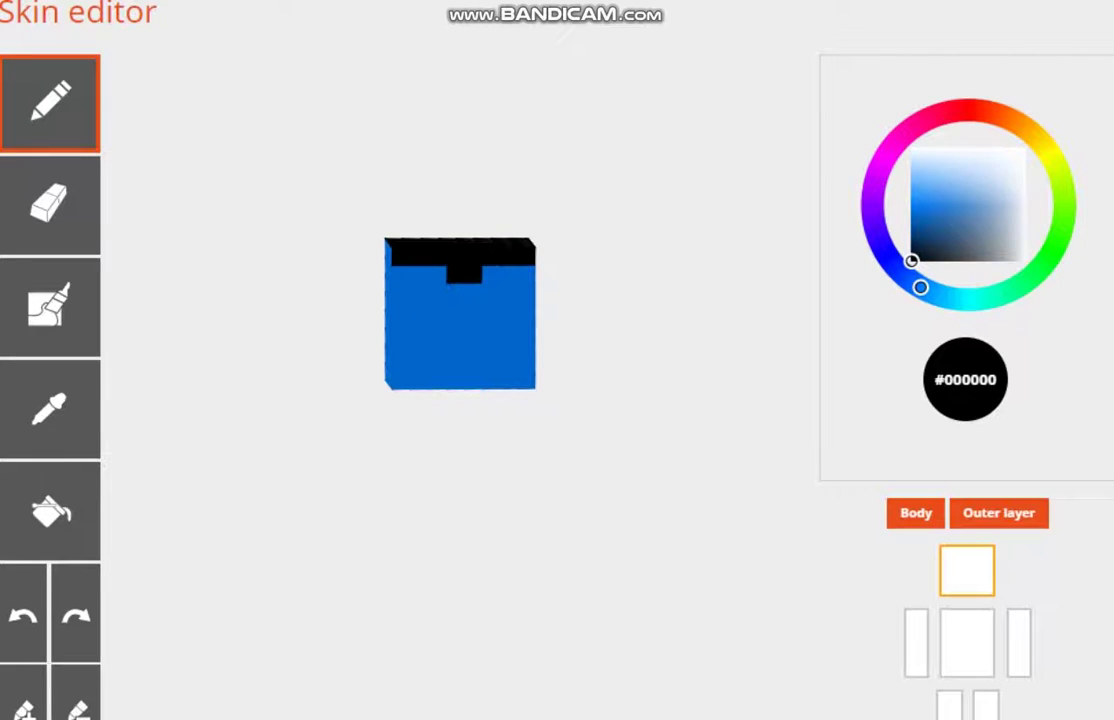
left_click(419, 274)
left_click(509, 274)
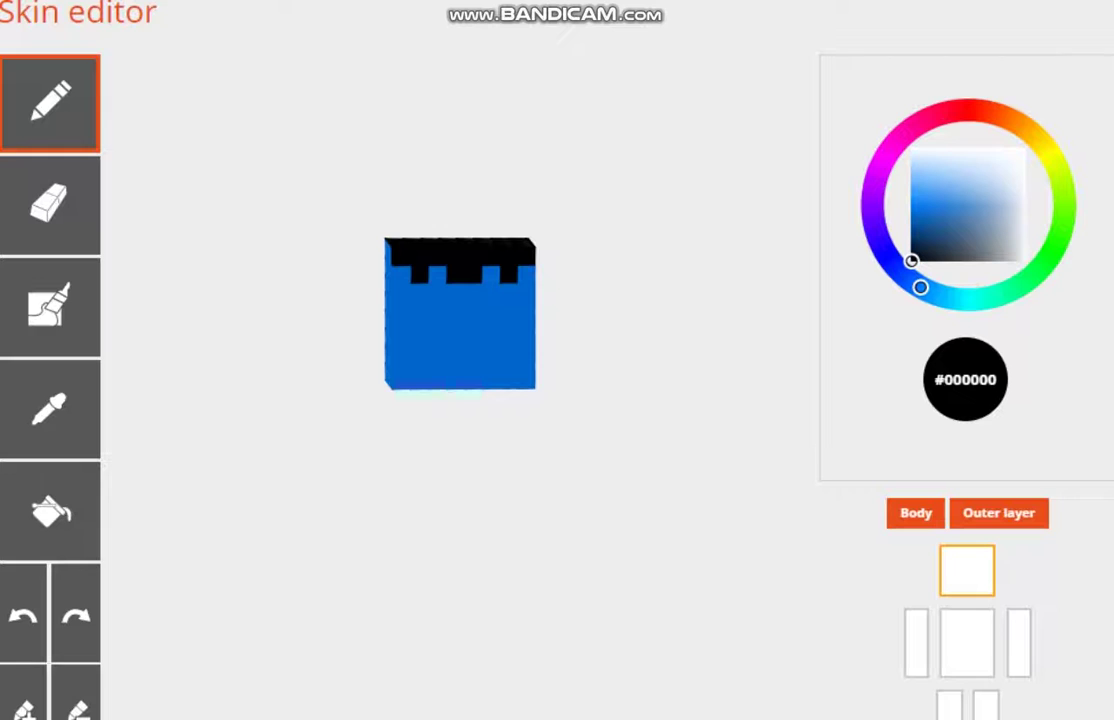
Continue the jagged black hairline around the remaining sides of the head, filling in the leftover blue pixels.
mouse_move(608, 330)
left_mouse_down()
mouse_move(508, 340)
mouse_move(440, 375)
left_mouse_up()
mouse_move(405, 294)
left_mouse_down()
mouse_move(443, 293)
mouse_move(461, 310)
mouse_move(479, 292)
mouse_move(531, 306)
left_mouse_up()
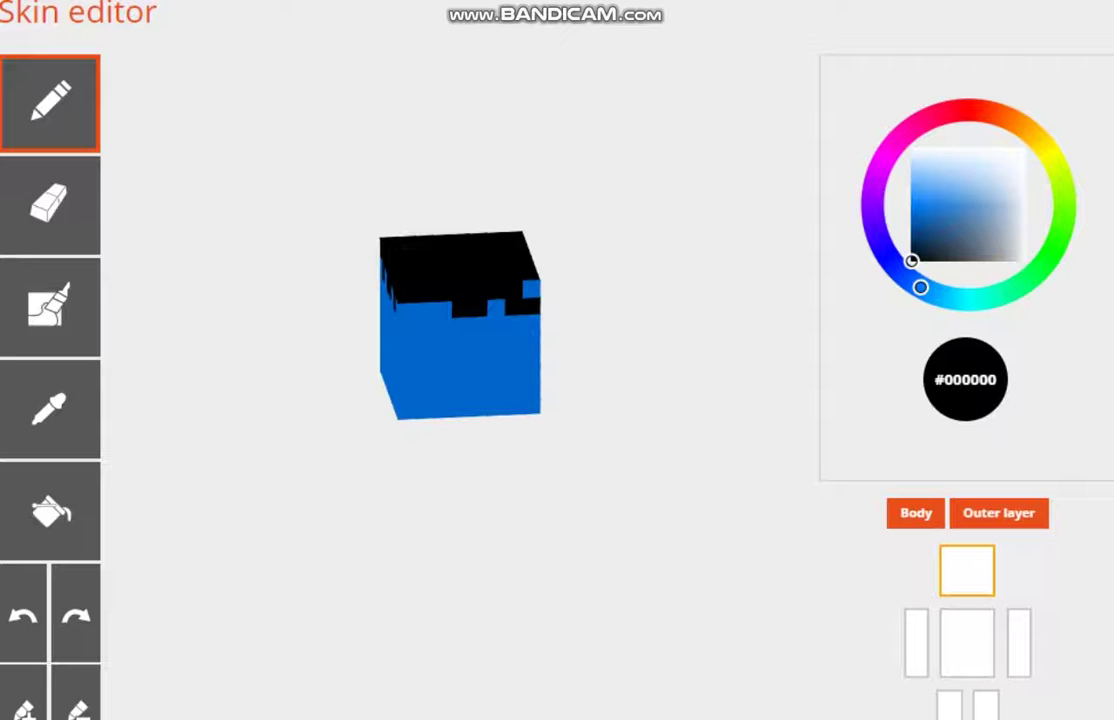
left_click(496, 308)
left_click(531, 289)
mouse_move(602, 330)
left_mouse_down()
mouse_move(557, 304)
mouse_move(420, 300)
mouse_move(438, 286)
mouse_move(527, 286)
mouse_move(527, 268)
mouse_move(399, 268)
mouse_move(562, 319)
mouse_move(440, 318)
mouse_move(412, 291)
mouse_move(534, 287)
mouse_move(516, 271)
mouse_move(401, 271)
left_mouse_up()
left_click_drag(600, 332, 413, 320)
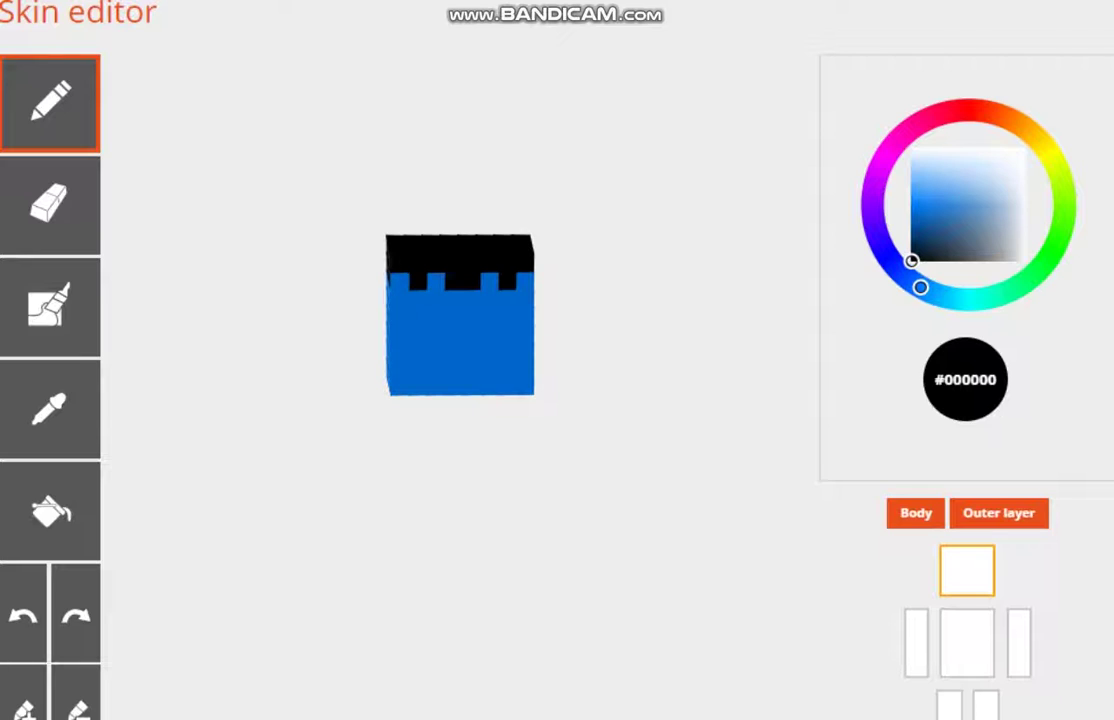
Set the paint colour to red #ff412e.
left_click(978, 109)
left_click(911, 194)
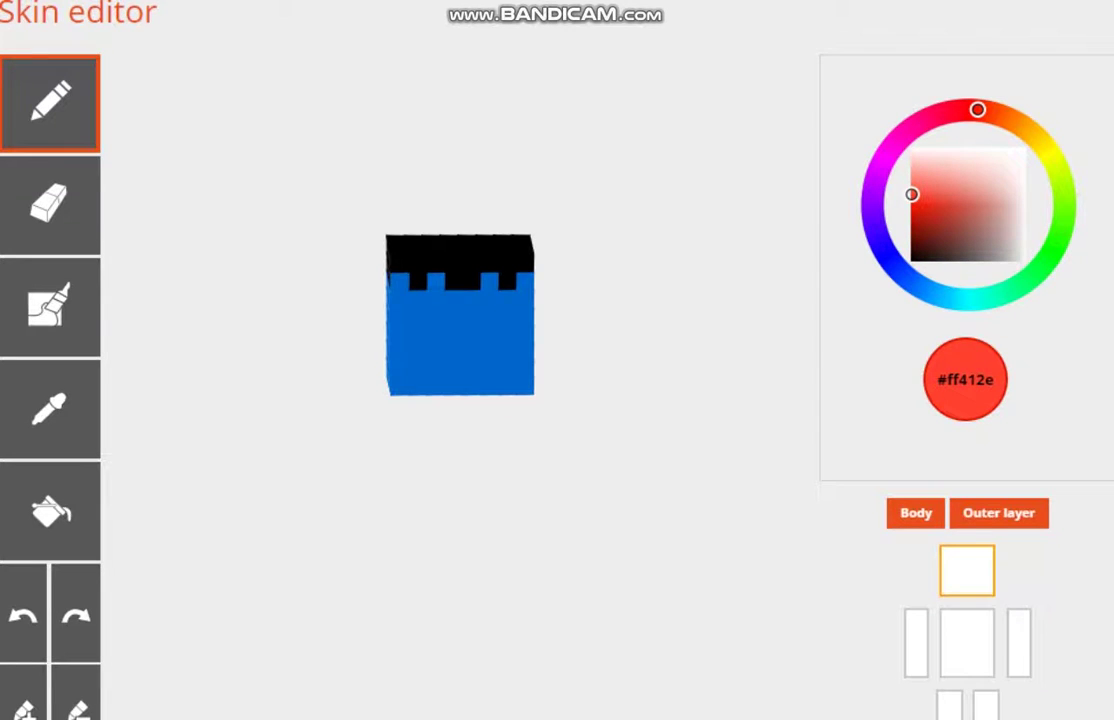
Switch the outer layer's display off, check the bare body layer of the head, and show the outer layer again.
left_click(1018, 512)
left_click(1018, 512)
left_click(1018, 512)
left_click(1018, 512)
left_click(1018, 512)
scroll(557, 400, "down", 2)
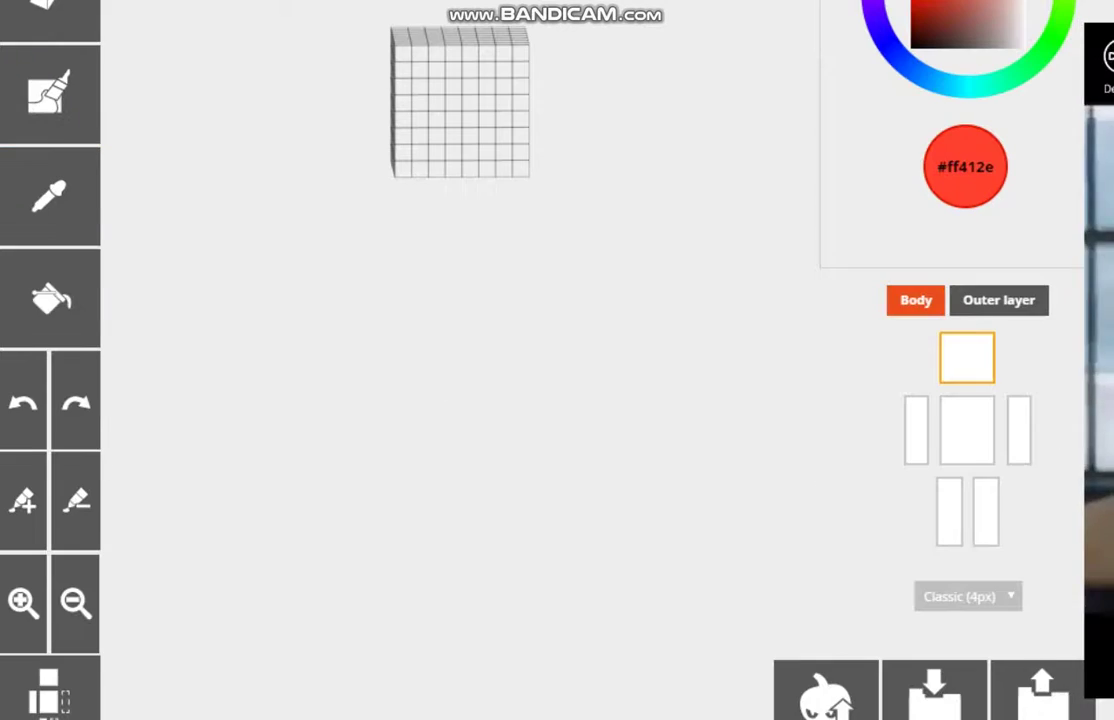
scroll(557, 400, "up", 2)
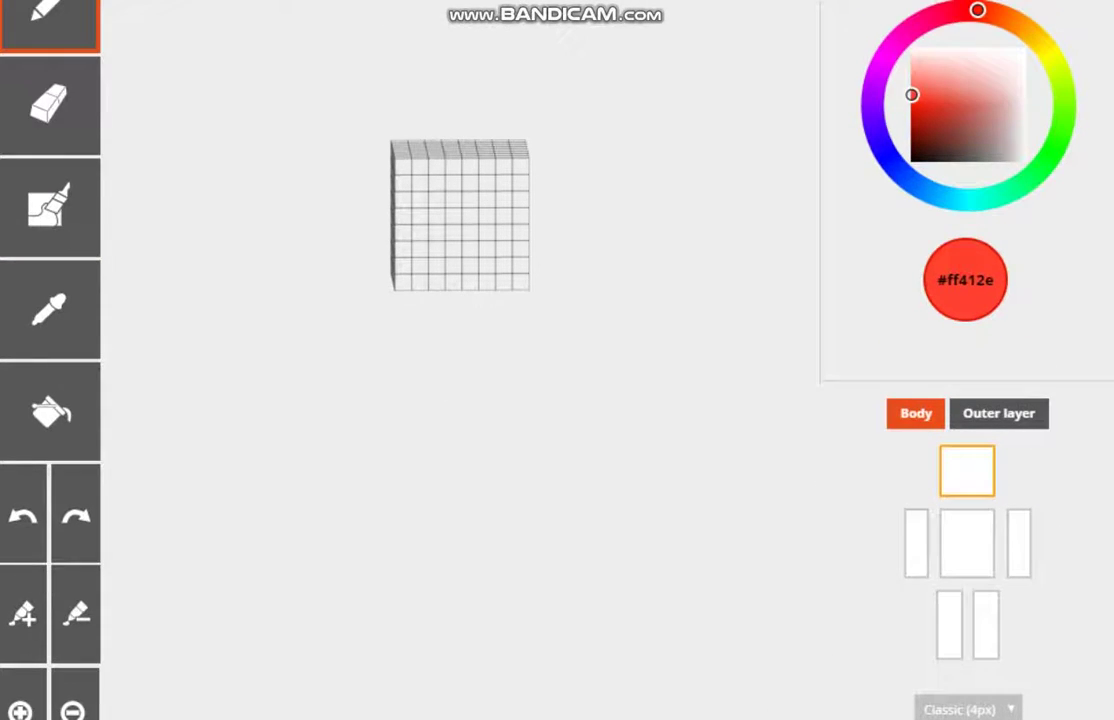
scroll(557, 400, "down", 2)
scroll(557, 400, "up", 2)
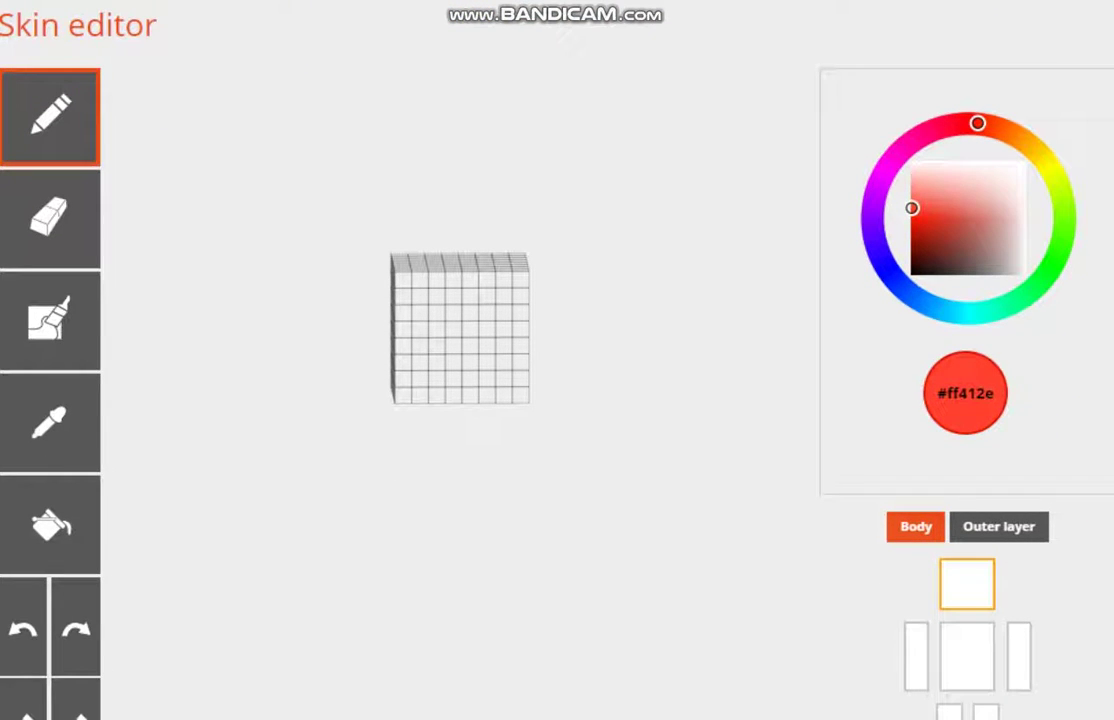
left_click(999, 527)
Complete the skin design with two-tone red eyes, a white V-neck shirt with short sleeves, and grey #818079 trousers.
mouse_move(600, 480)
left_mouse_down()
mouse_move(655, 390)
mouse_move(582, 485)
left_mouse_up()
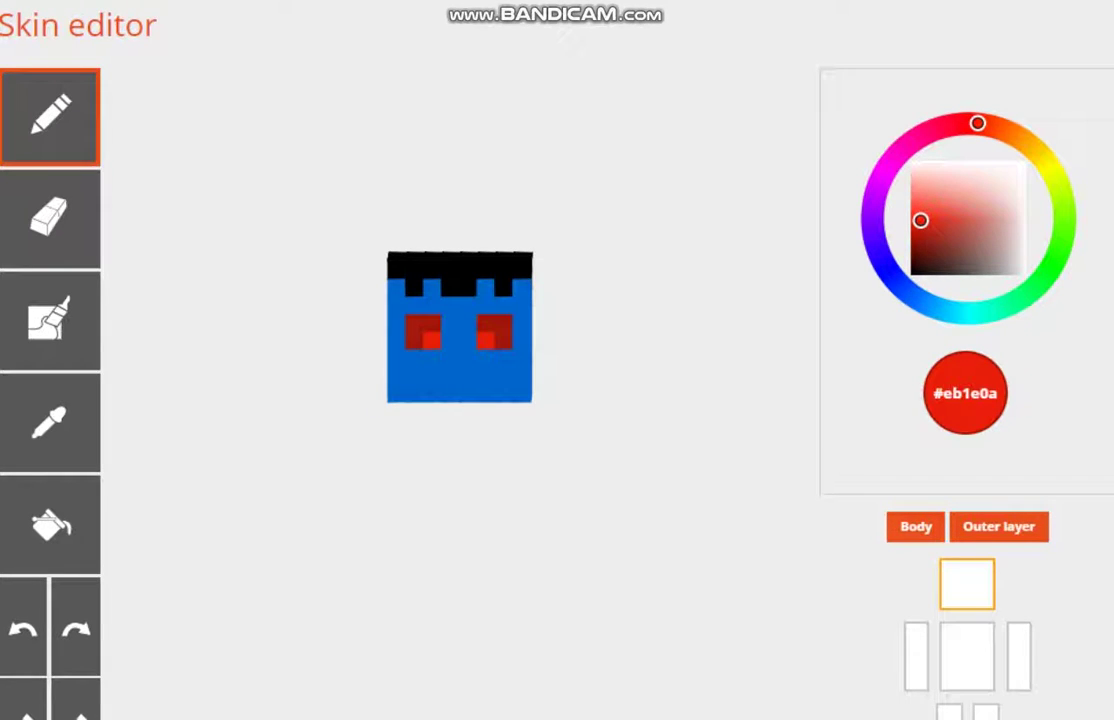
mouse_move(600, 480)
left_mouse_down()
mouse_move(625, 430)
mouse_move(592, 492)
mouse_move(592, 445)
mouse_move(592, 535)
mouse_move(592, 503)
left_mouse_up()
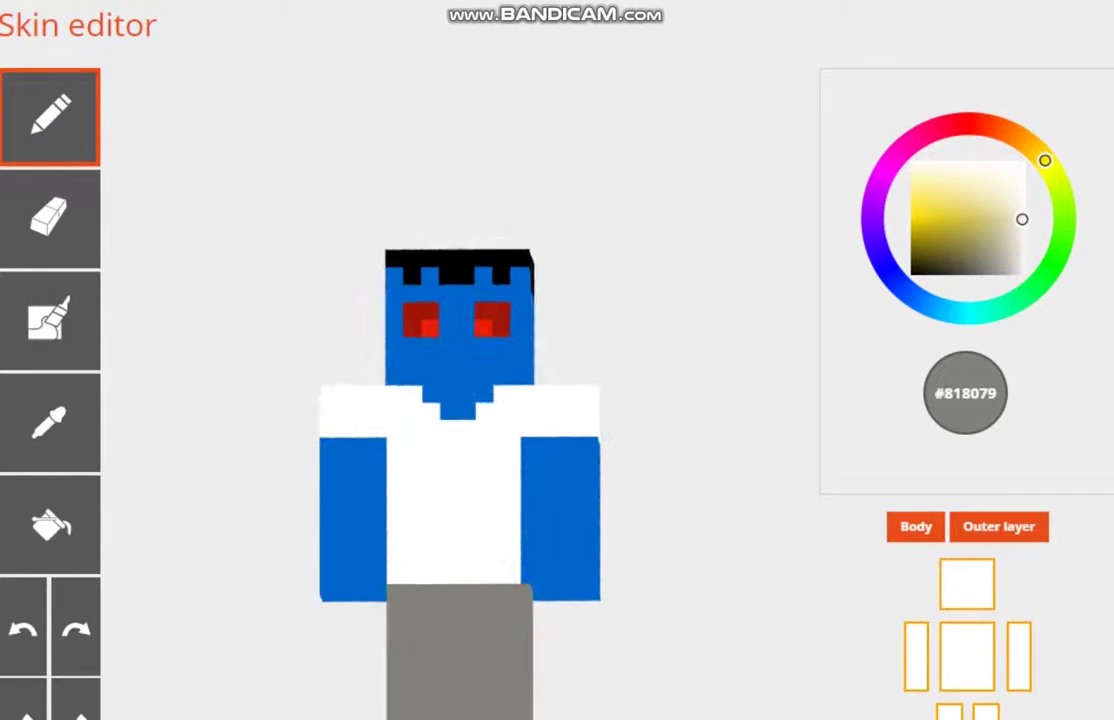
Download the finished skin to the computer as a PNG file.
scroll(557, 400, "down", 5)
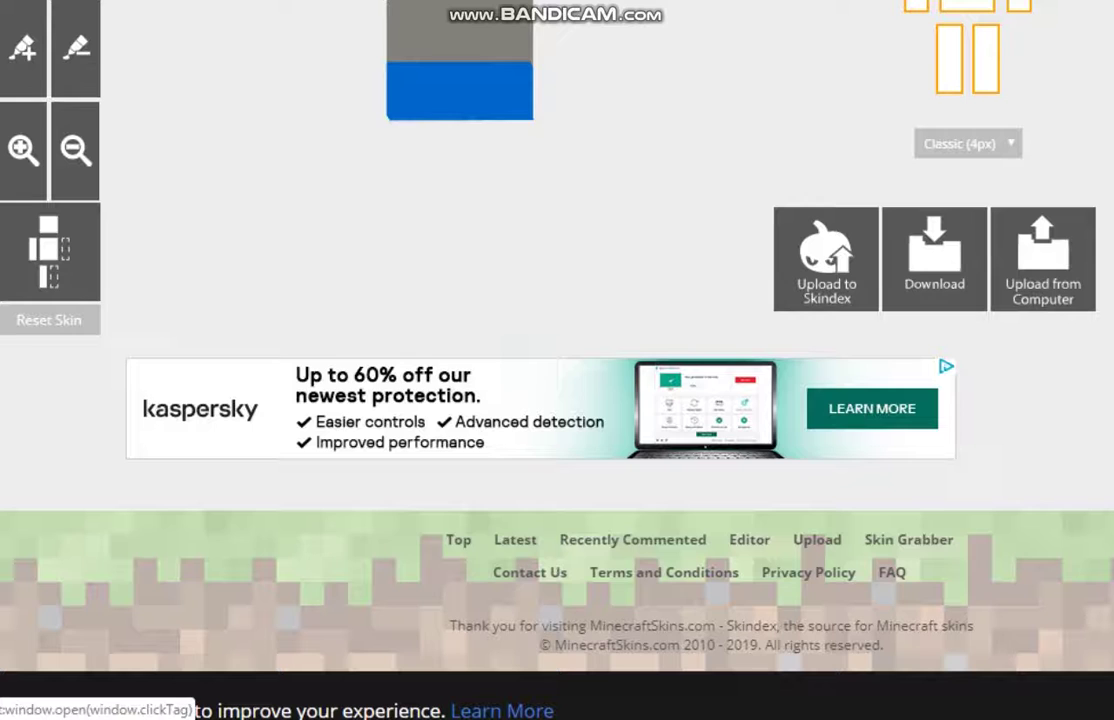
scroll(540, 430, "down", 1)
scroll(540, 430, "up", 2)
scroll(540, 430, "down", 1)
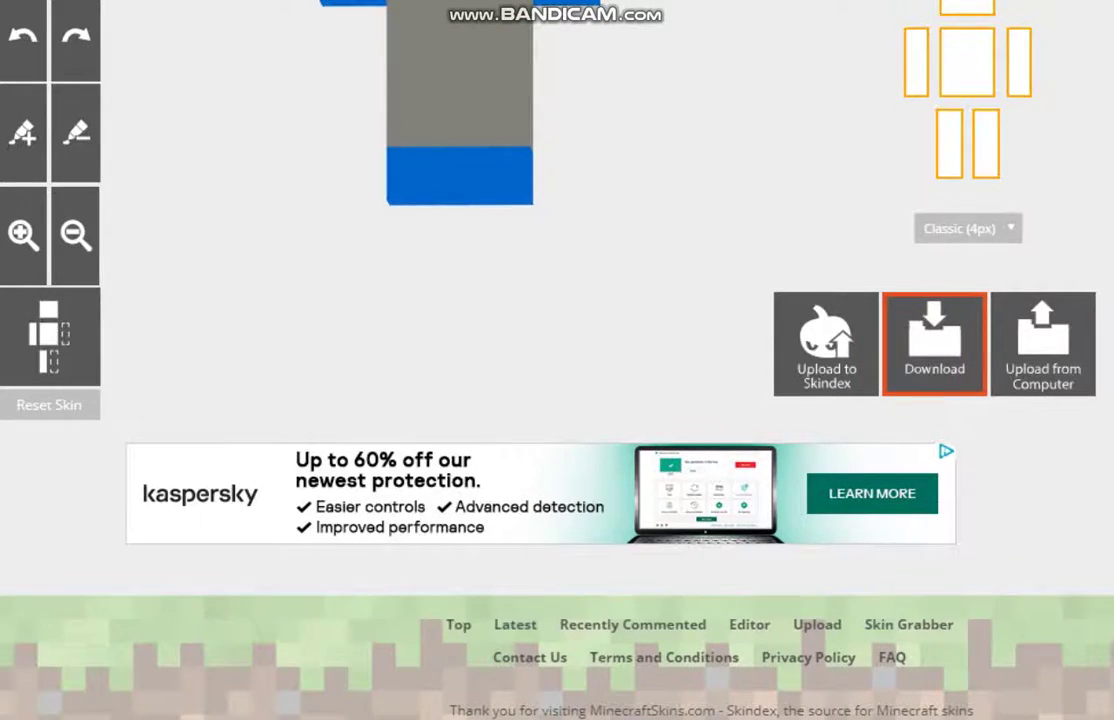
left_click(934, 343)
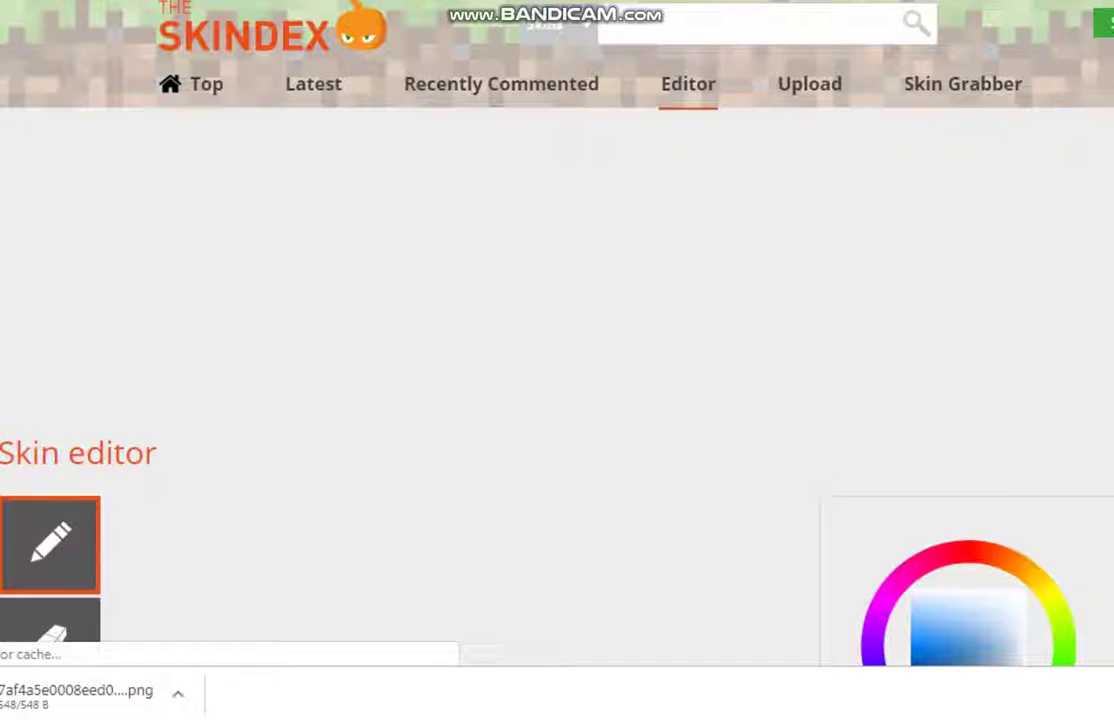
scroll(485, 360, "down", 6)
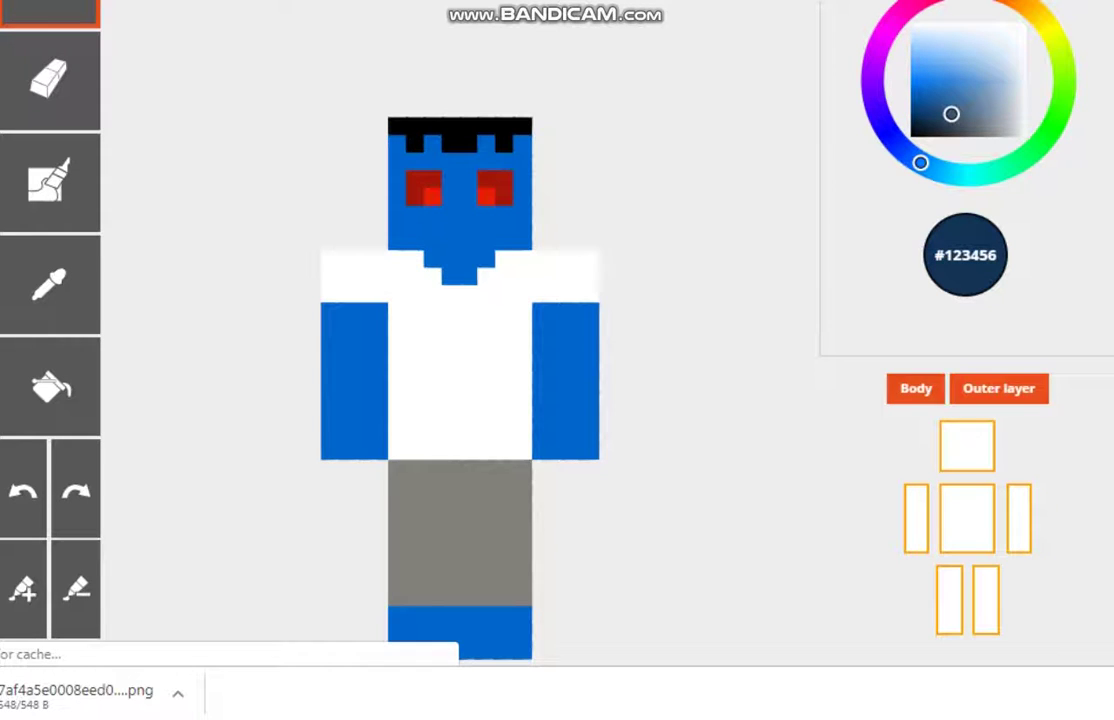
left_click_drag(670, 430, 688, 365)
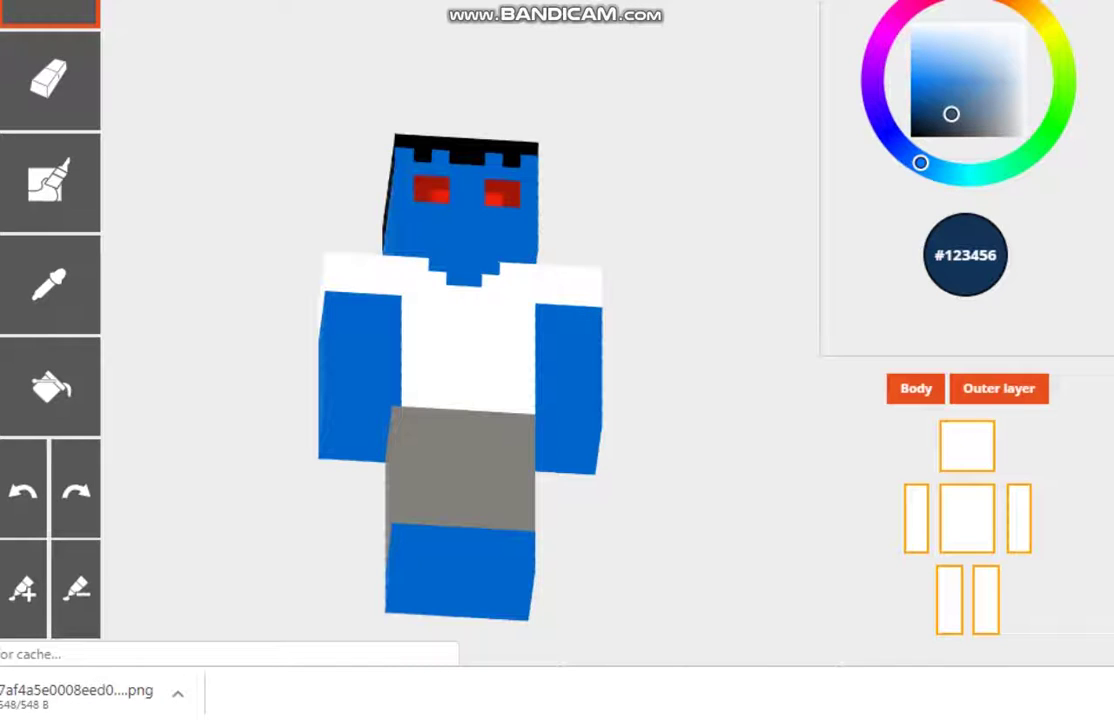